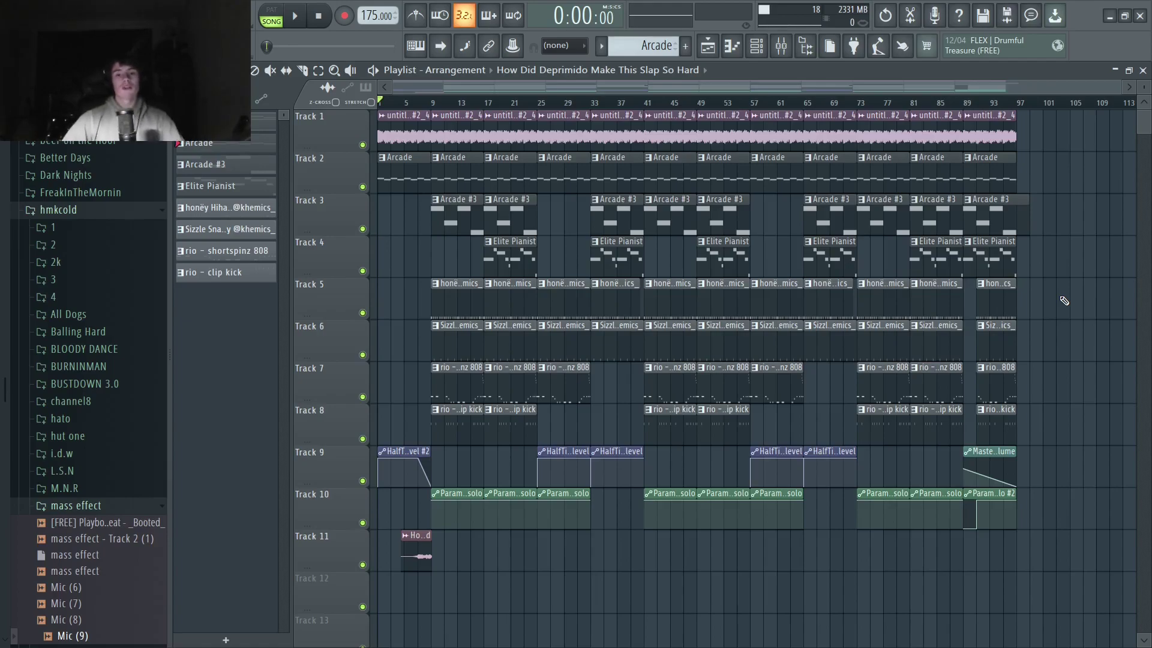
right_click(362, 144)
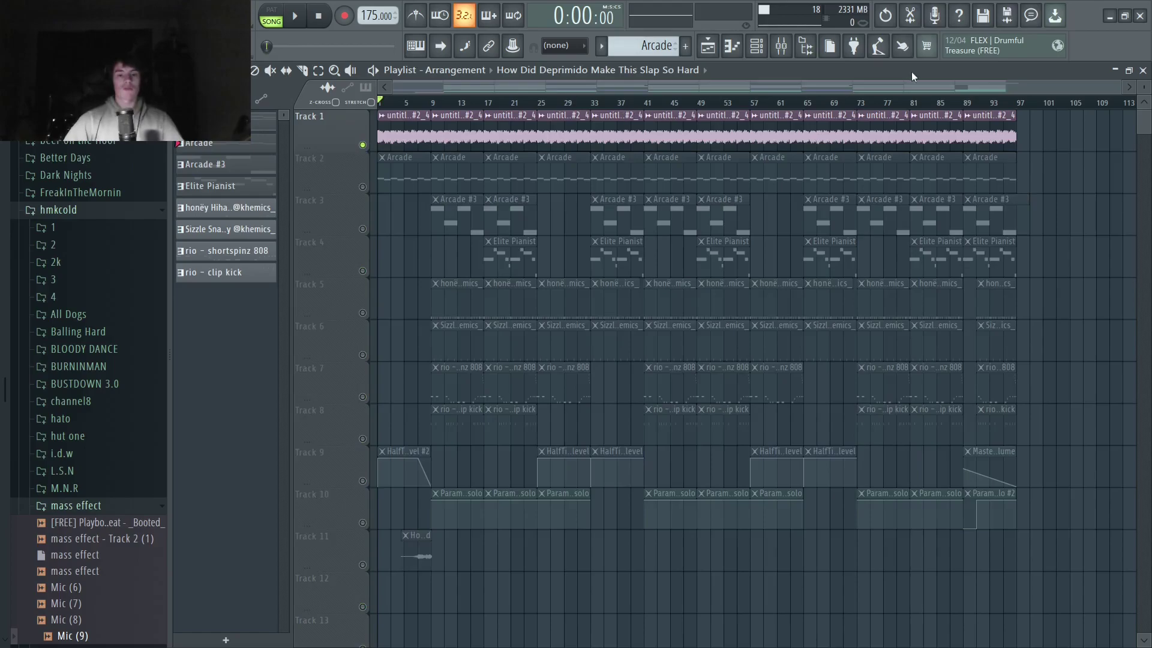
click(673, 193)
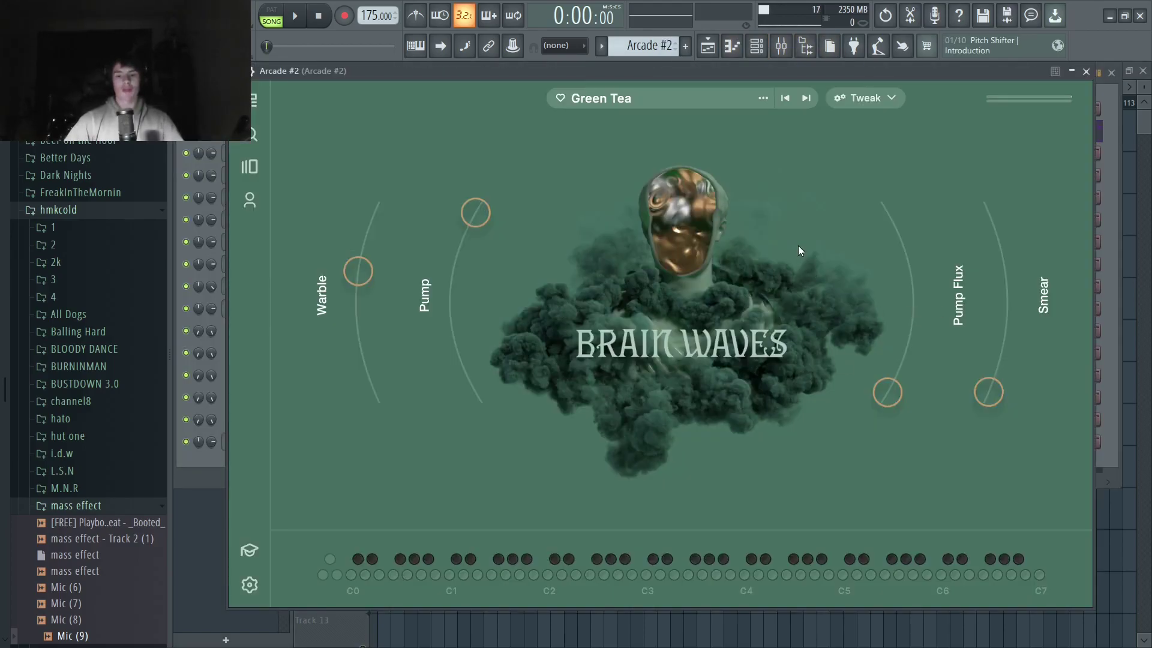
key(F7)
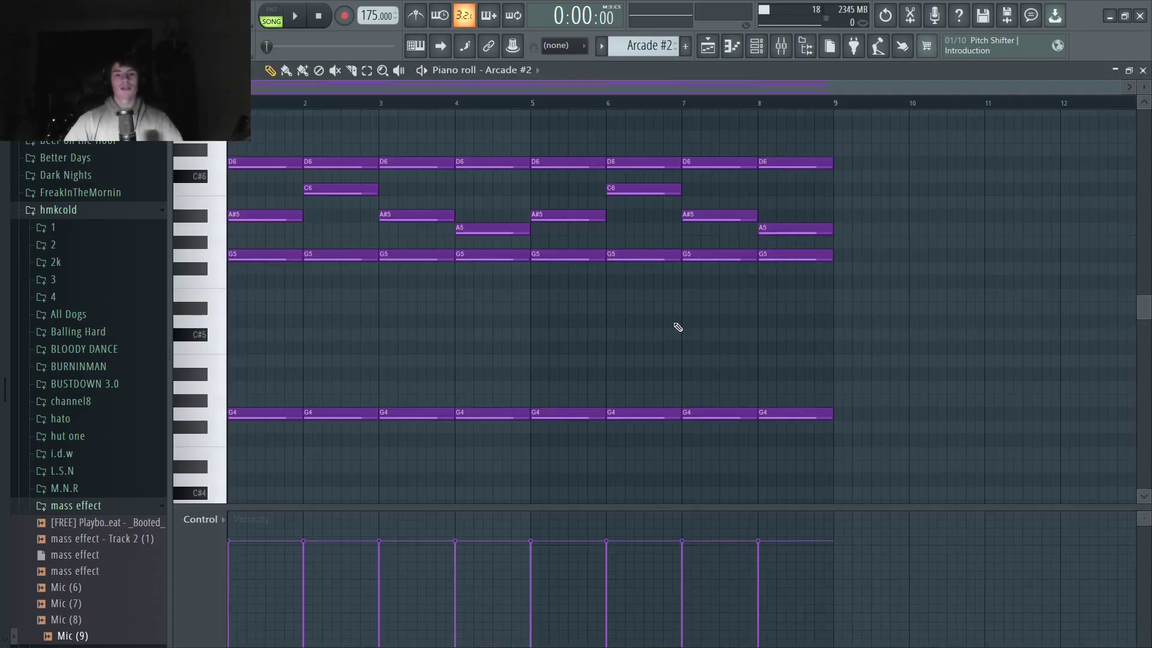
key(F7)
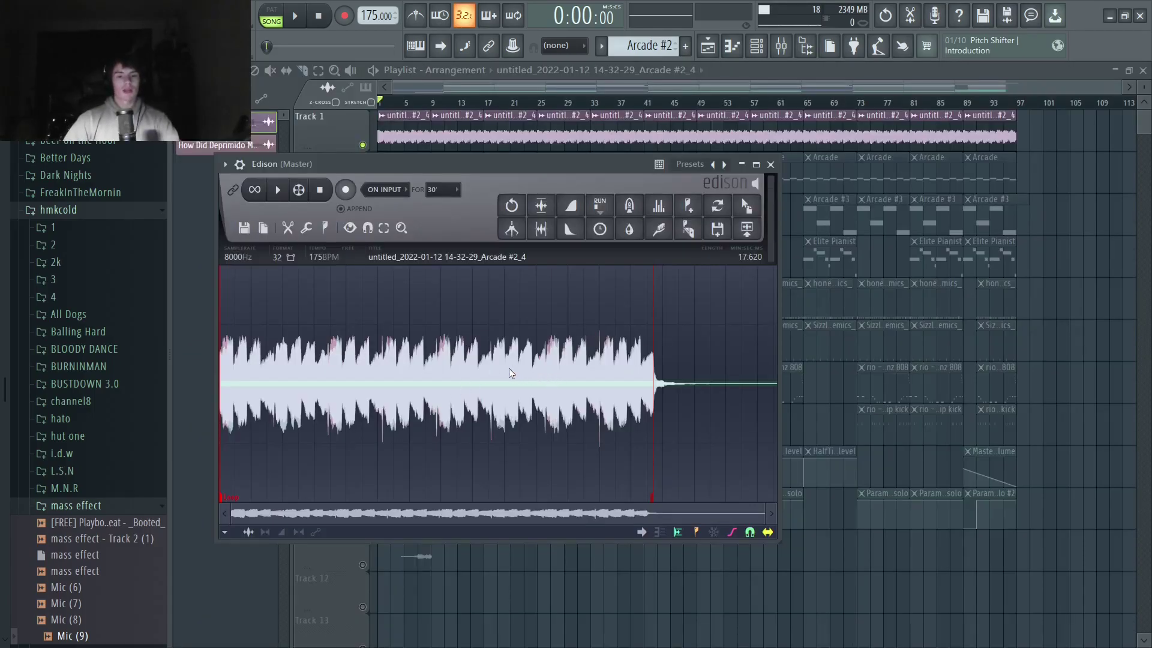
click(234, 257)
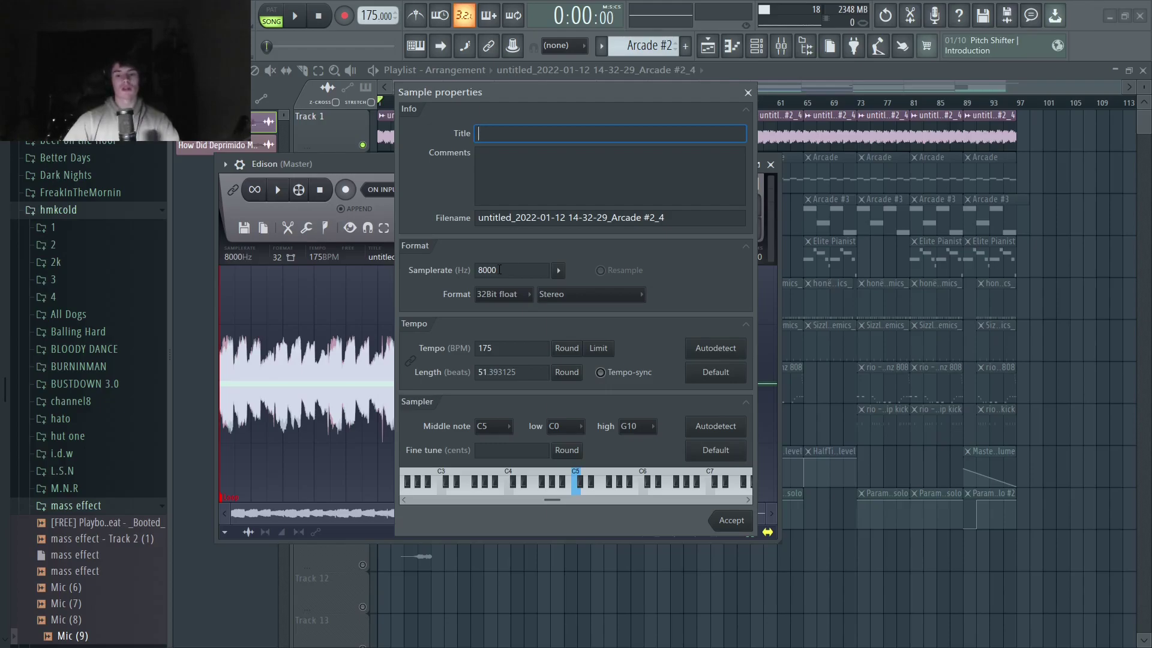
key(Escape)
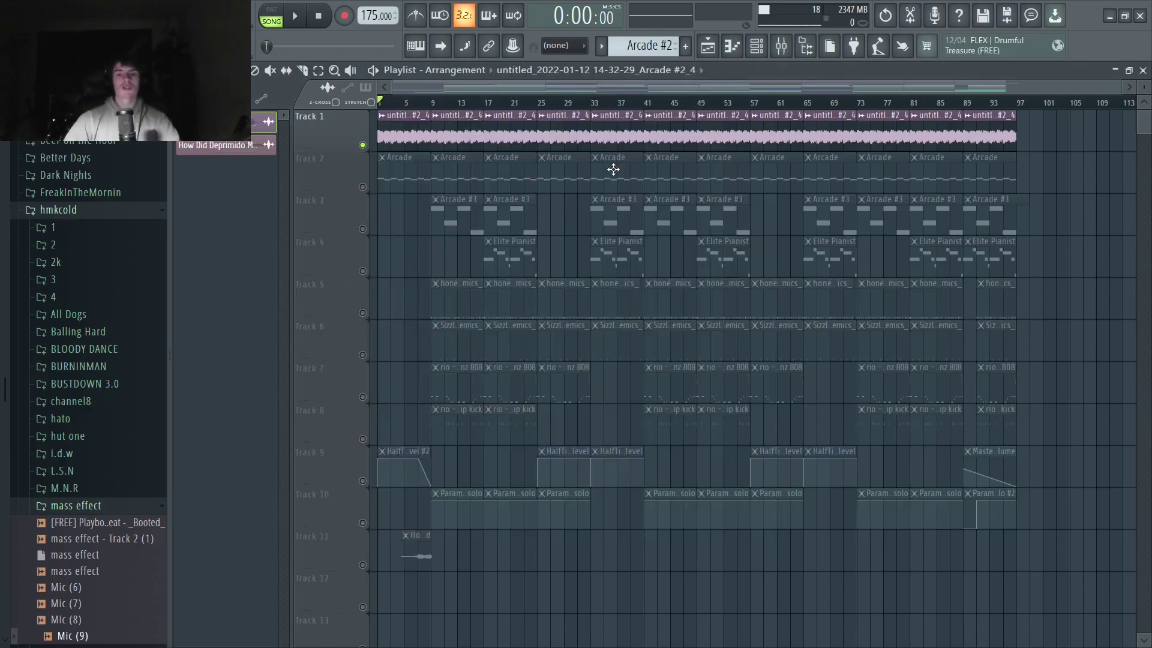
click(296, 17)
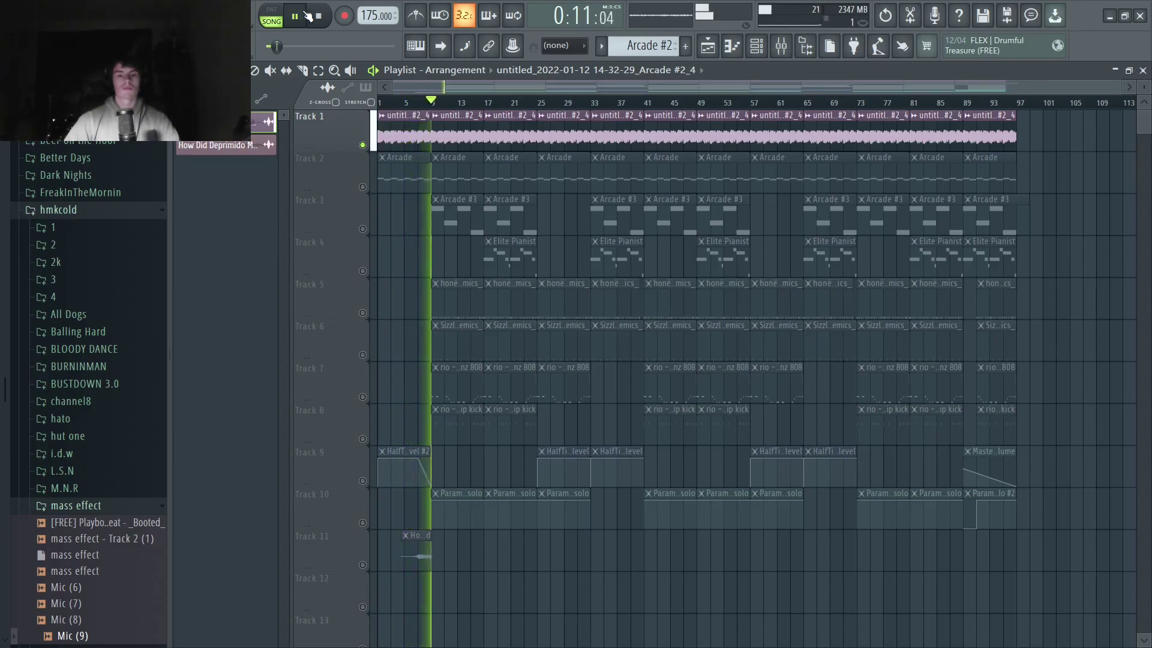
key(space)
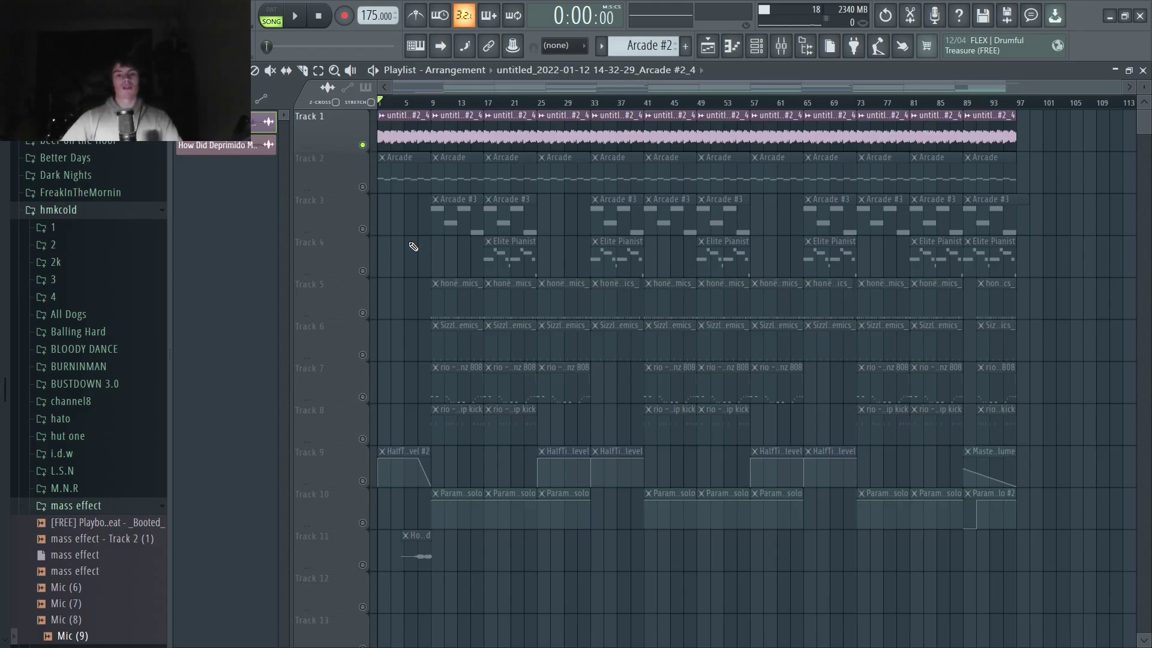
View the Arcade plugin, then audition and stop the Arcade melody in its piano roll
click(811, 257)
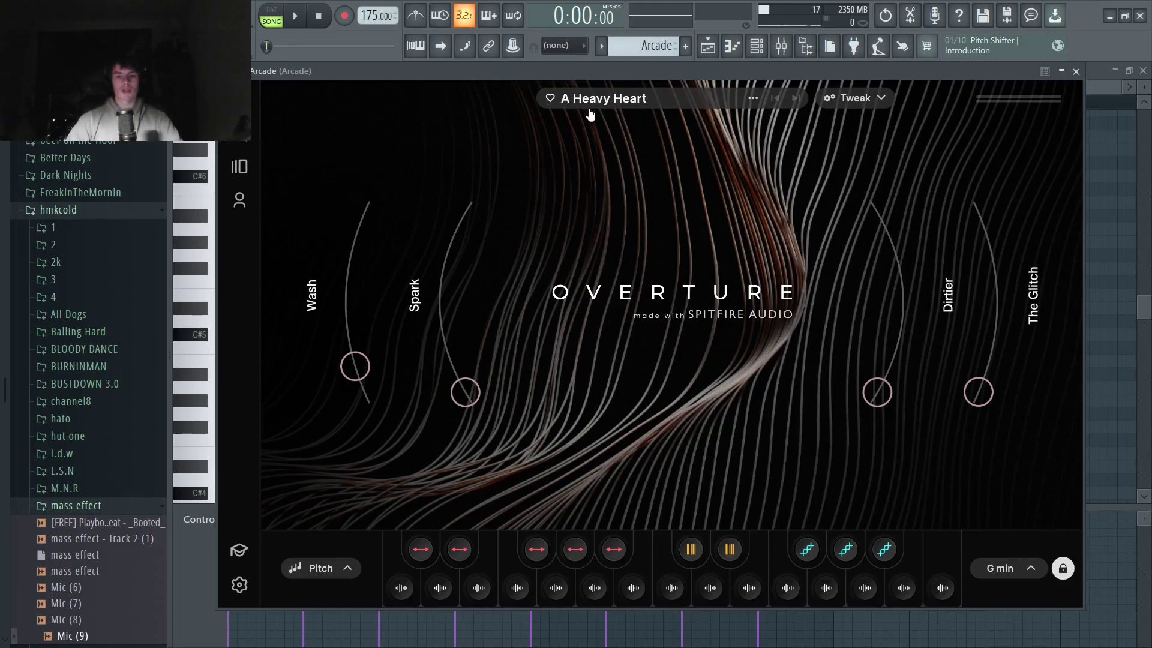
key(Escape)
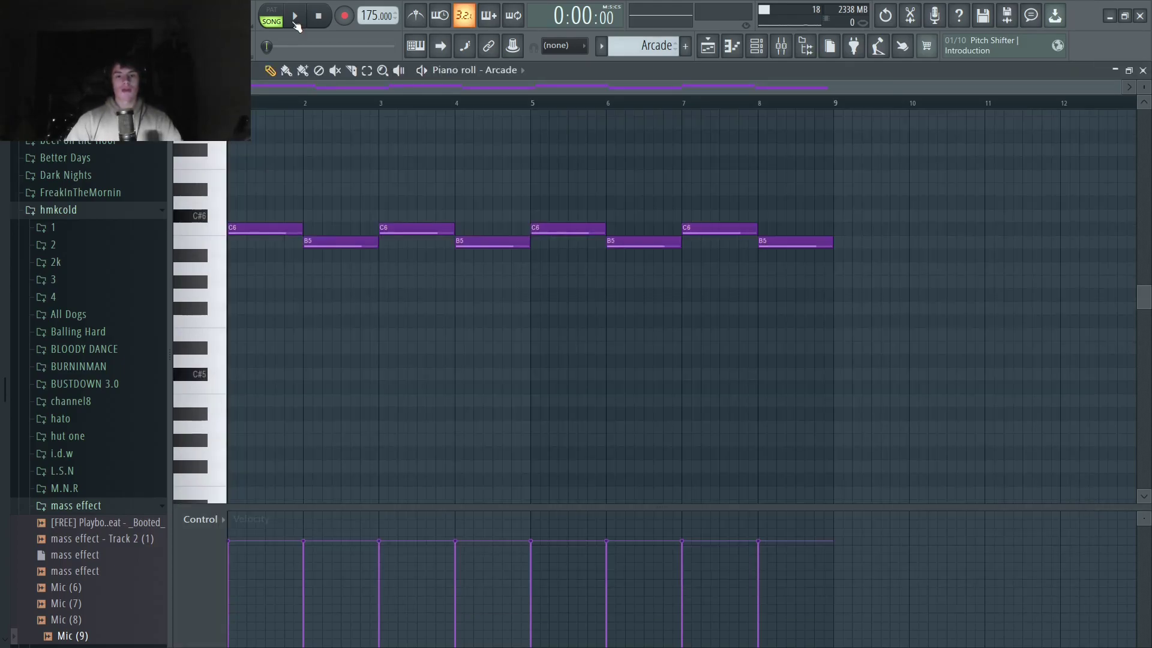
click(295, 16)
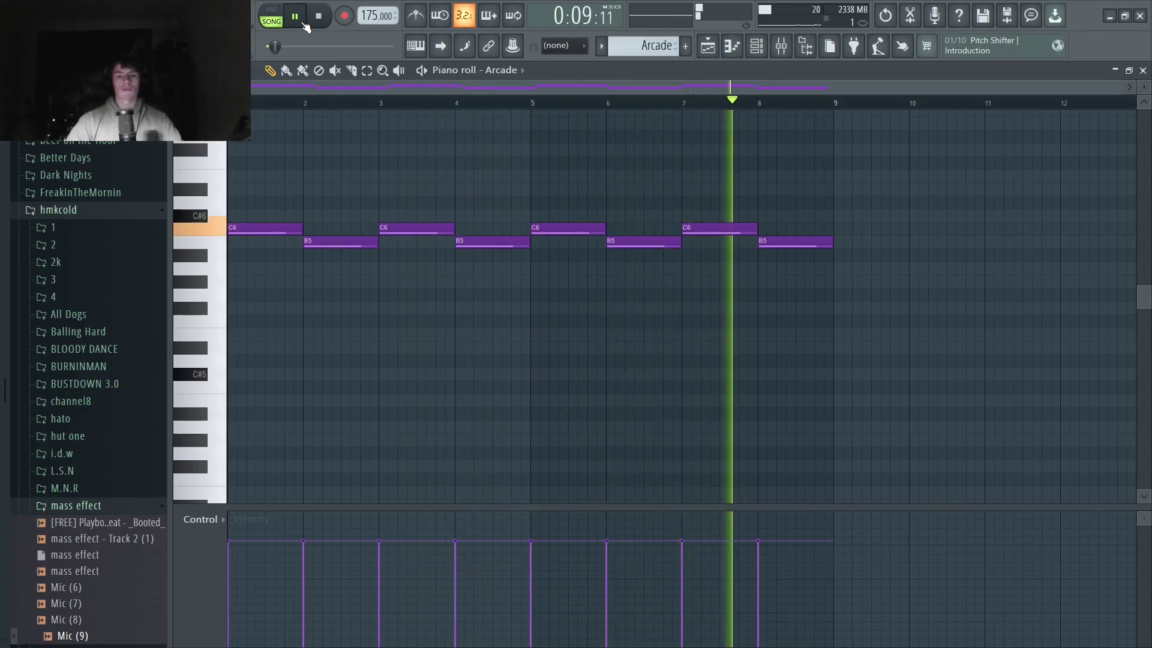
key(space)
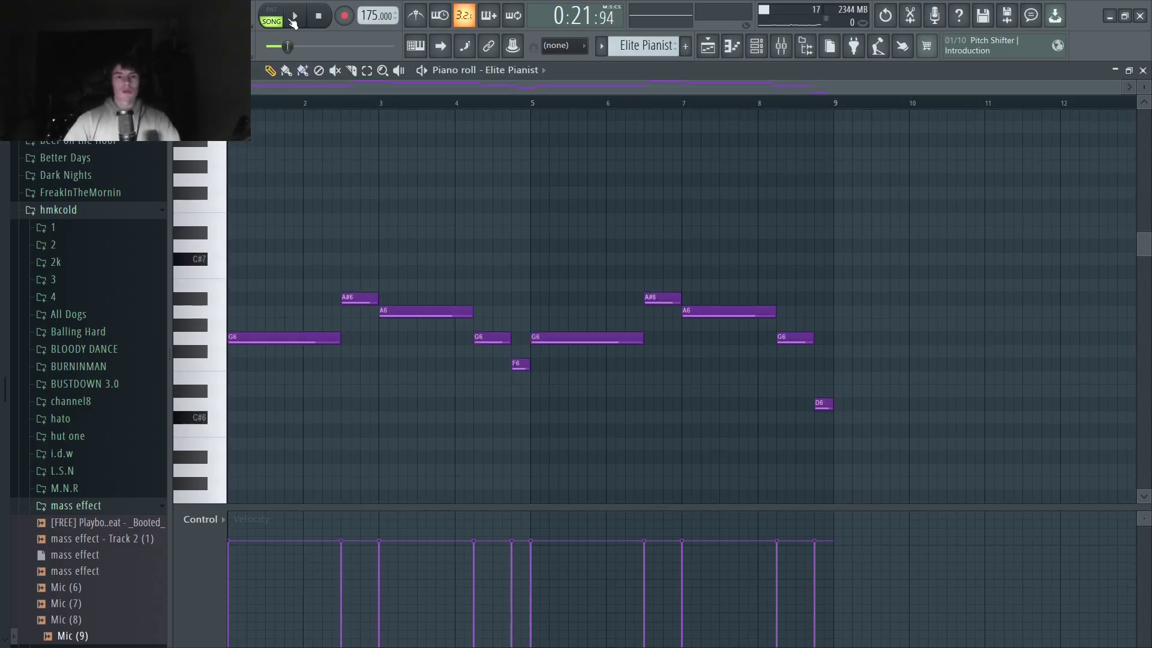
Play and stop the Elite Pianist melody of G6, A6, A#6, F6 and D6 notes
click(293, 21)
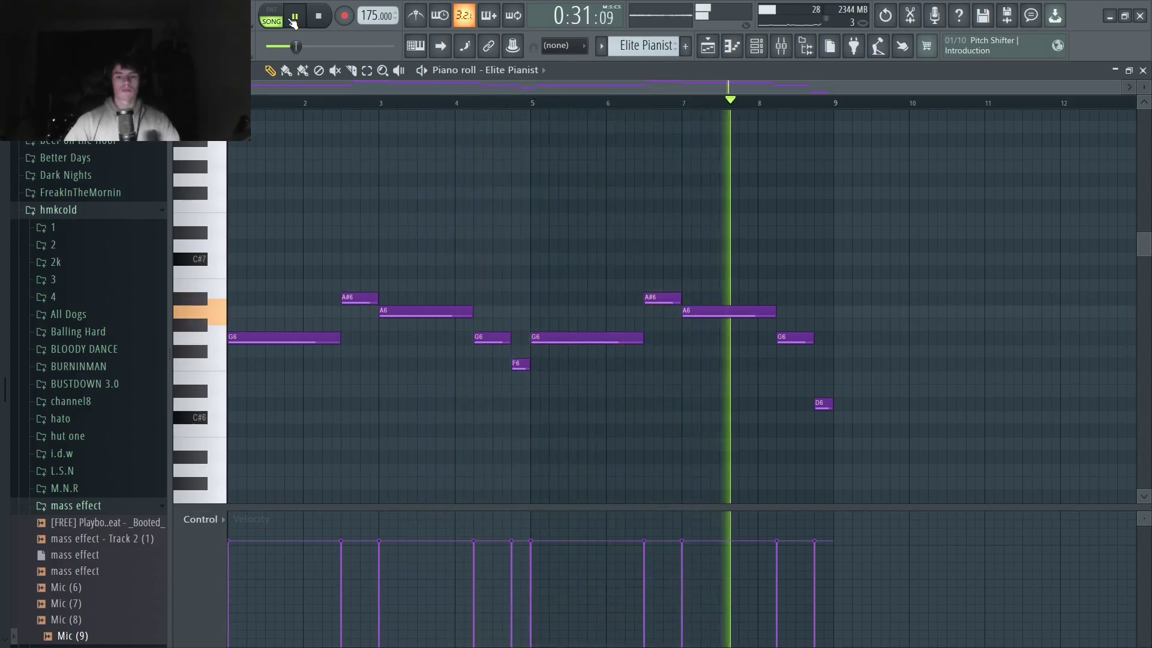
key(space)
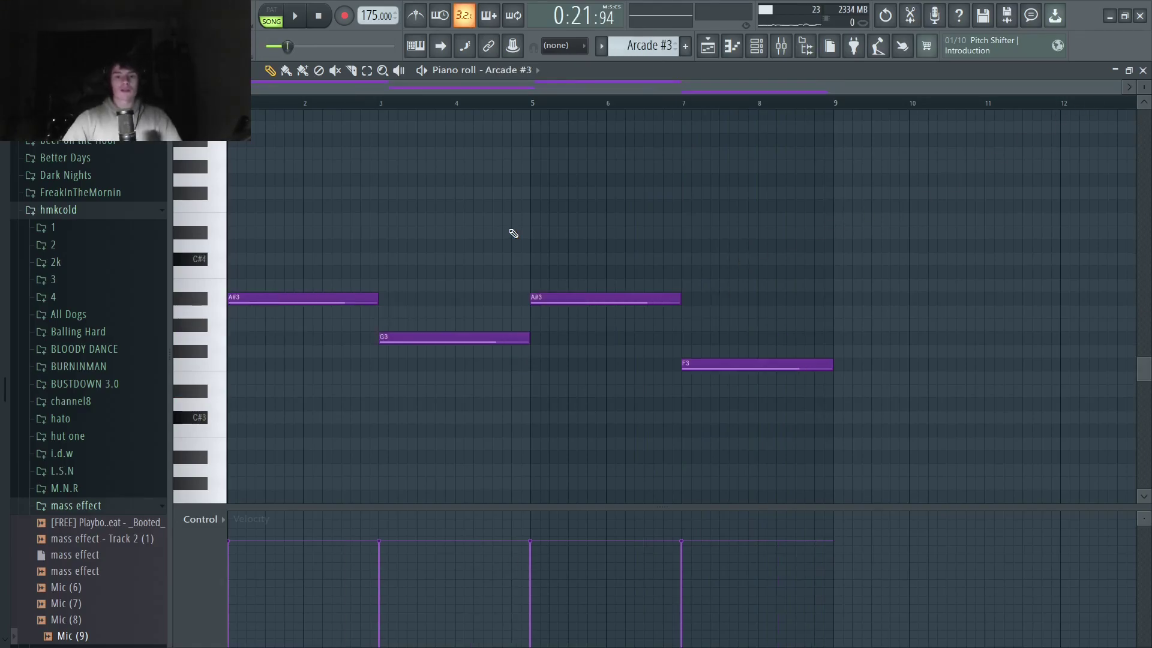
Select and deselect the four Arcade #3 notes, then play the pattern
drag(939, 438, 288, 244)
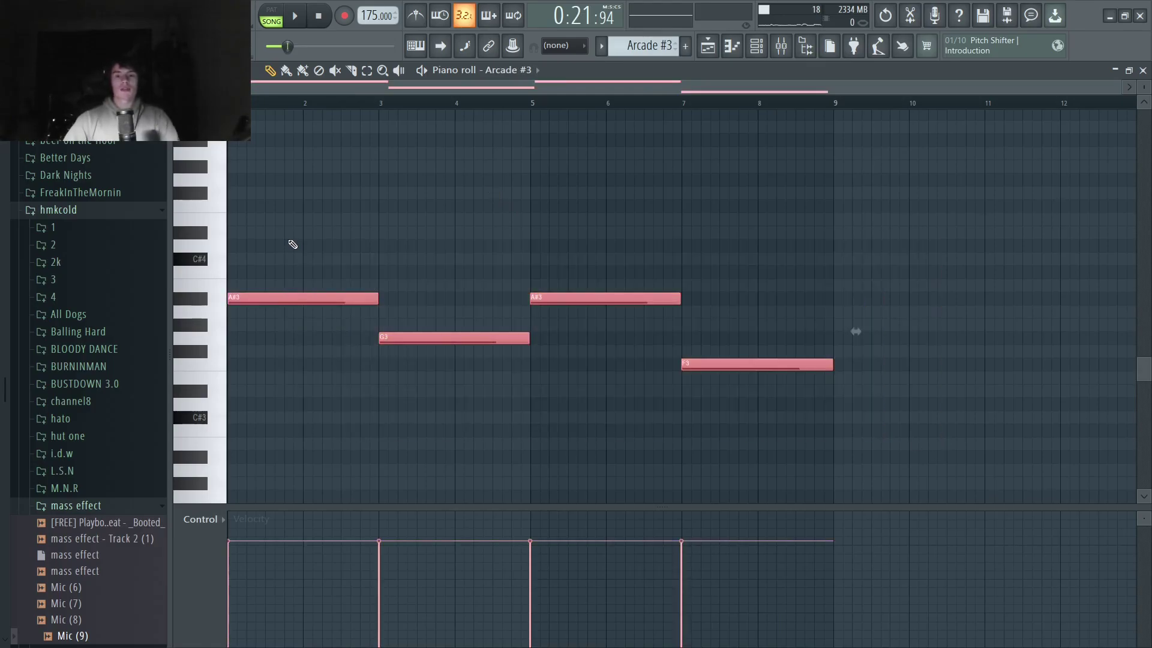
click(486, 238)
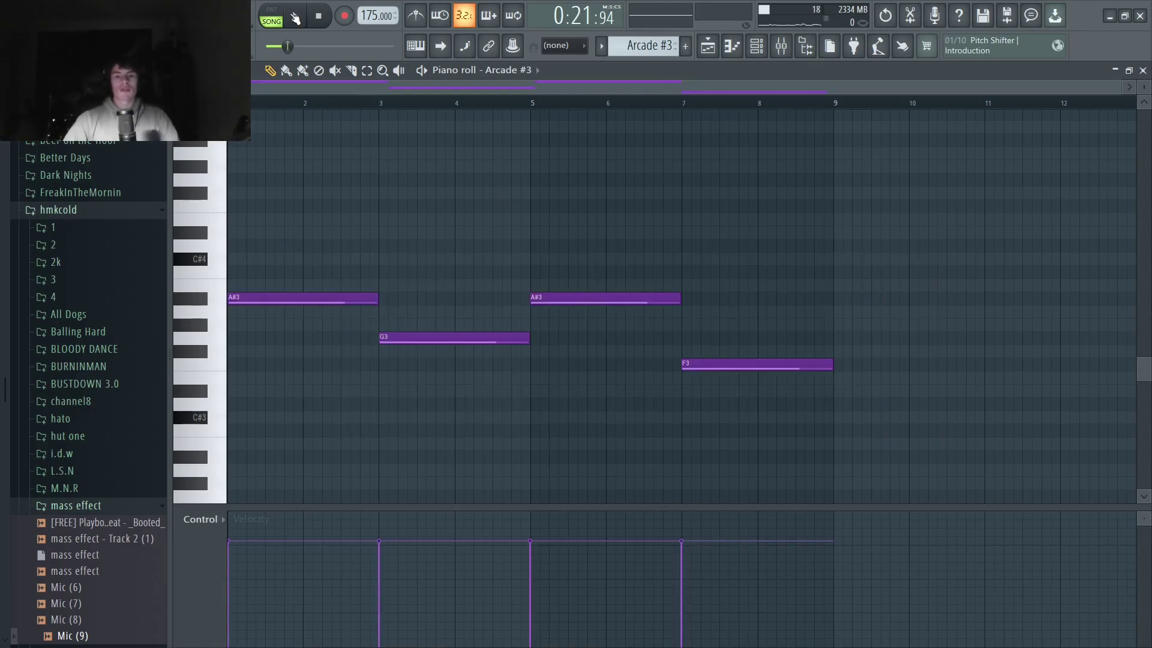
click(295, 18)
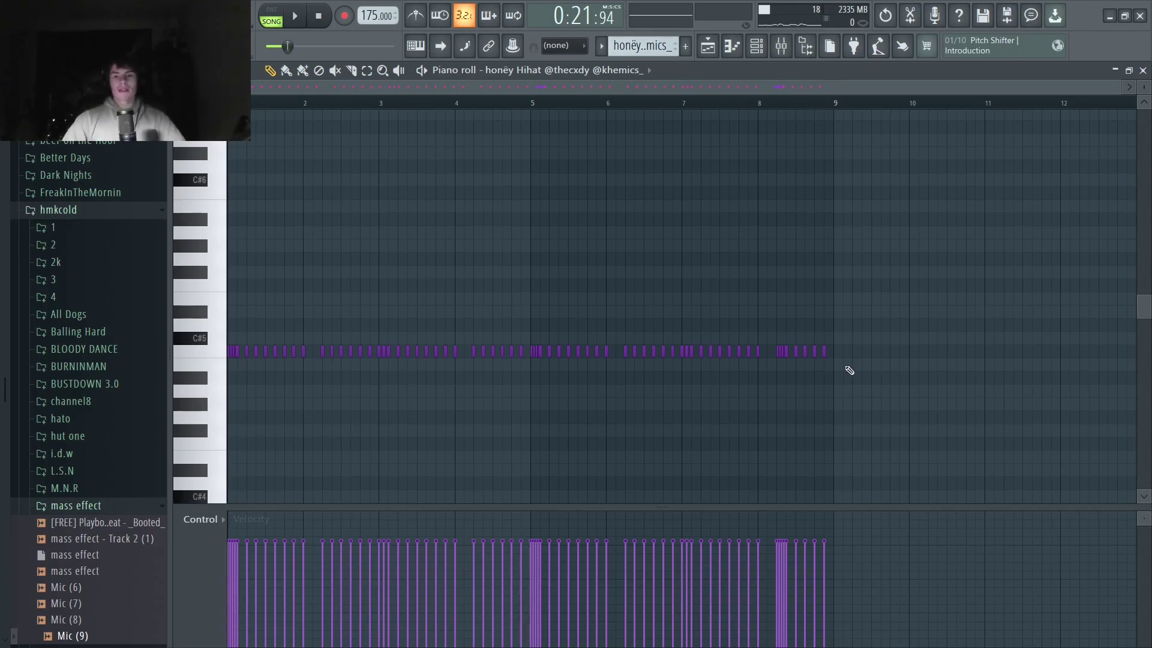
Play the rapid eight-bar hi-hat roll pattern
click(296, 21)
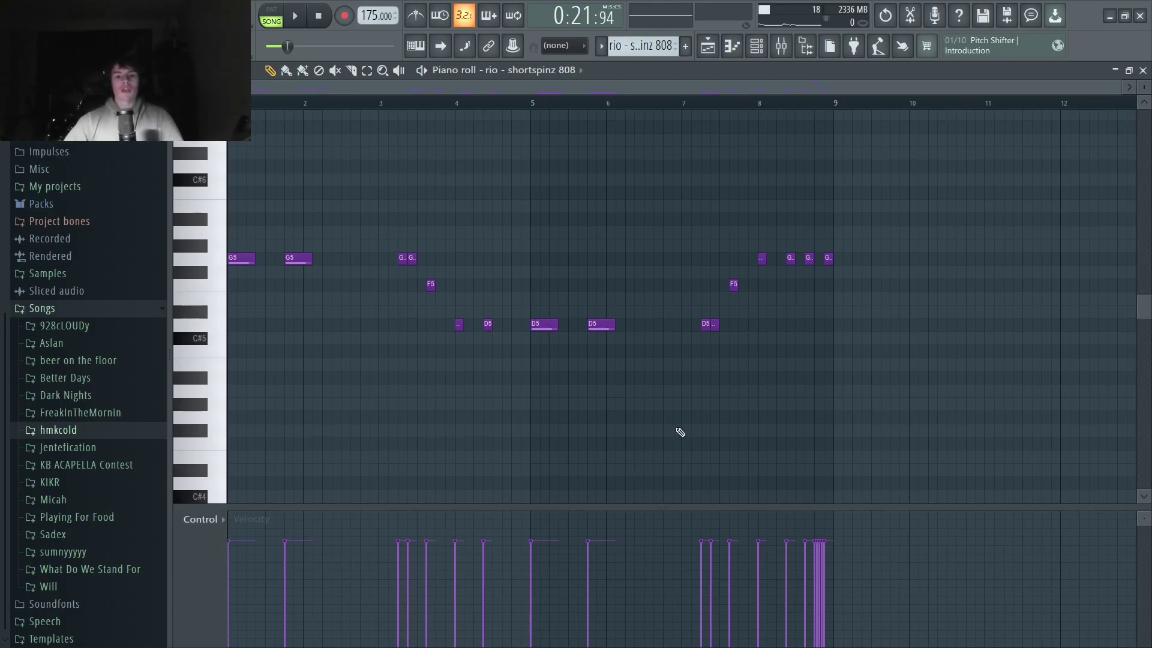
Select and deselect the 808 notes across bars 1–9, then play the 808 bassline
drag(680, 424, 95, 198)
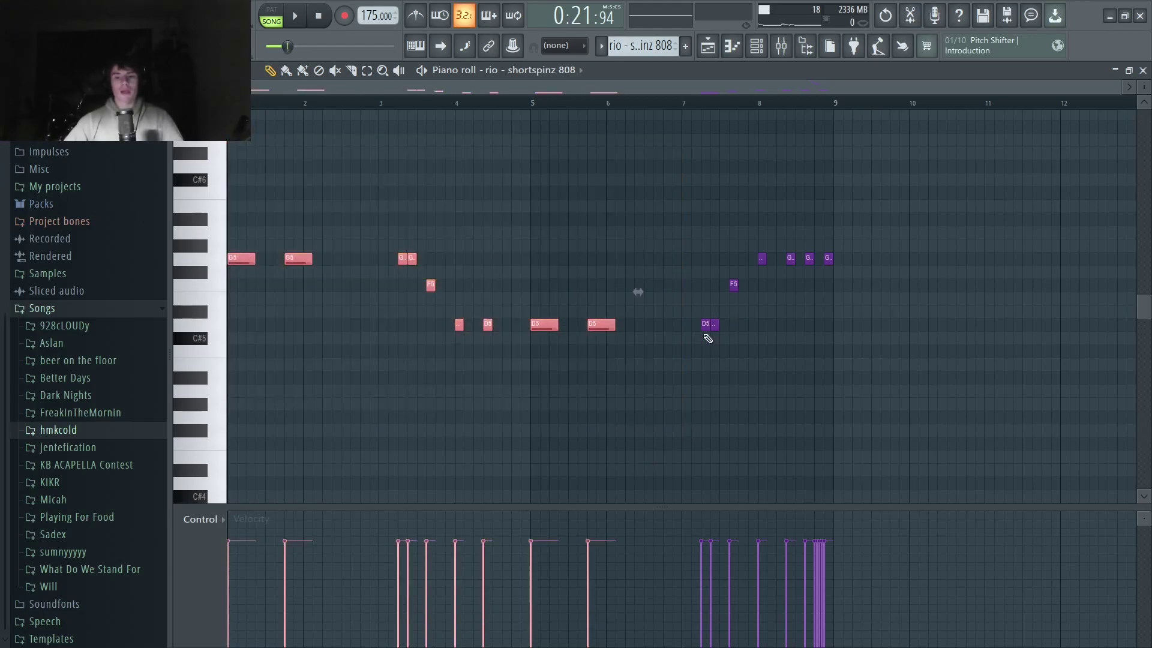
drag(689, 356, 883, 192)
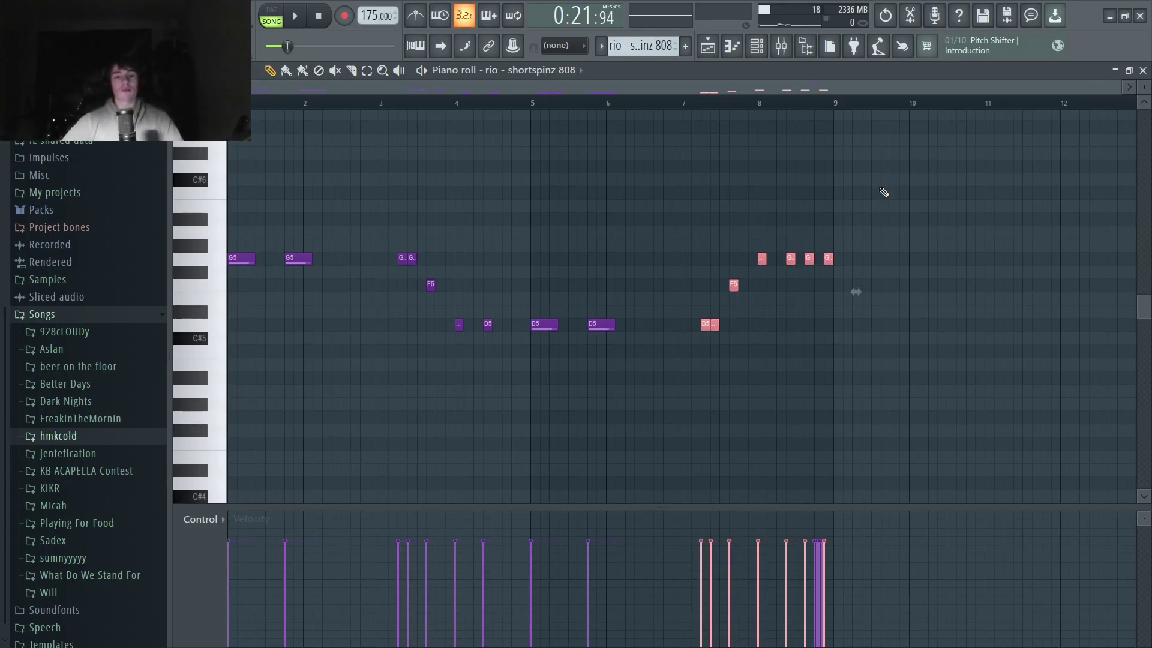
drag(663, 384, 214, 177)
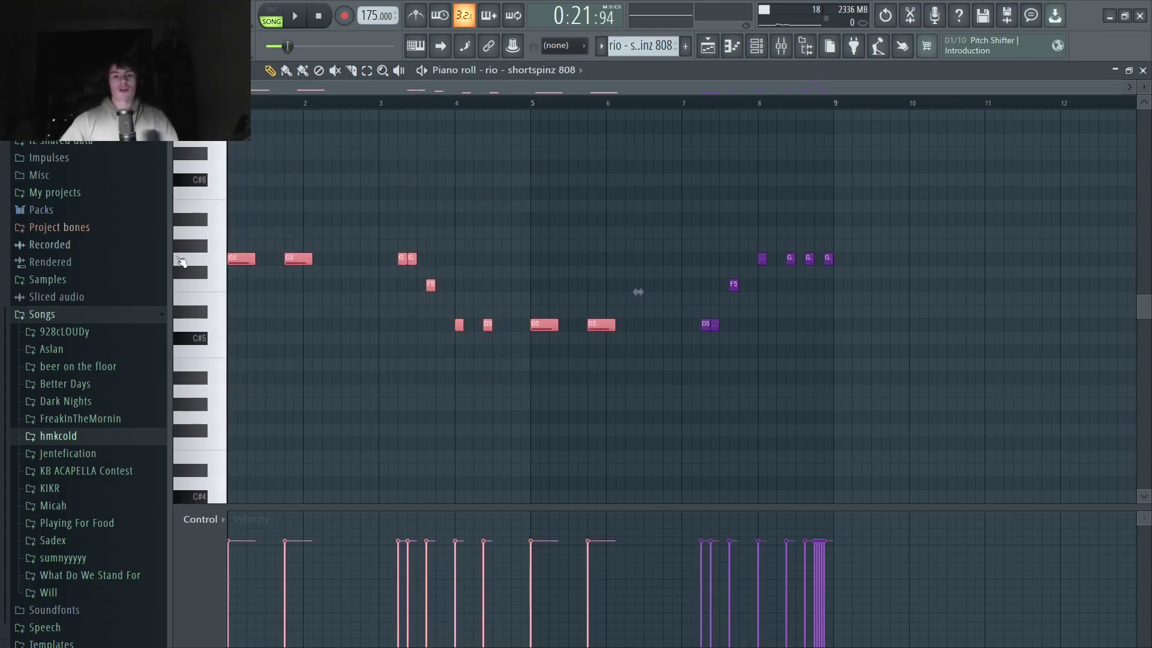
click(348, 260)
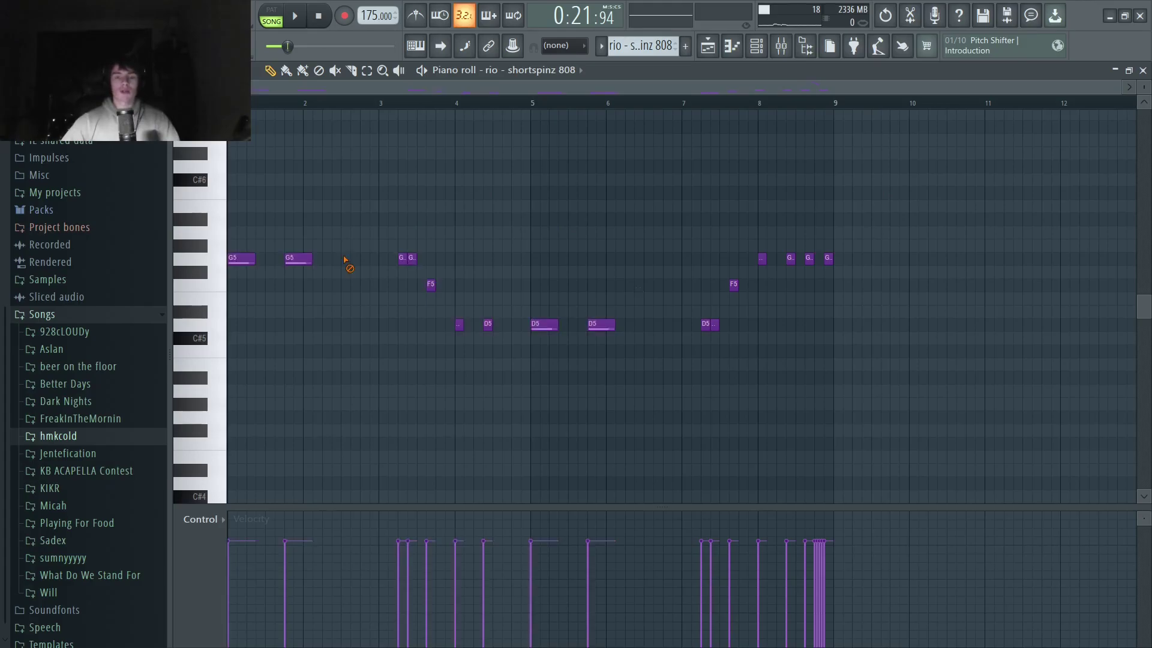
click(302, 25)
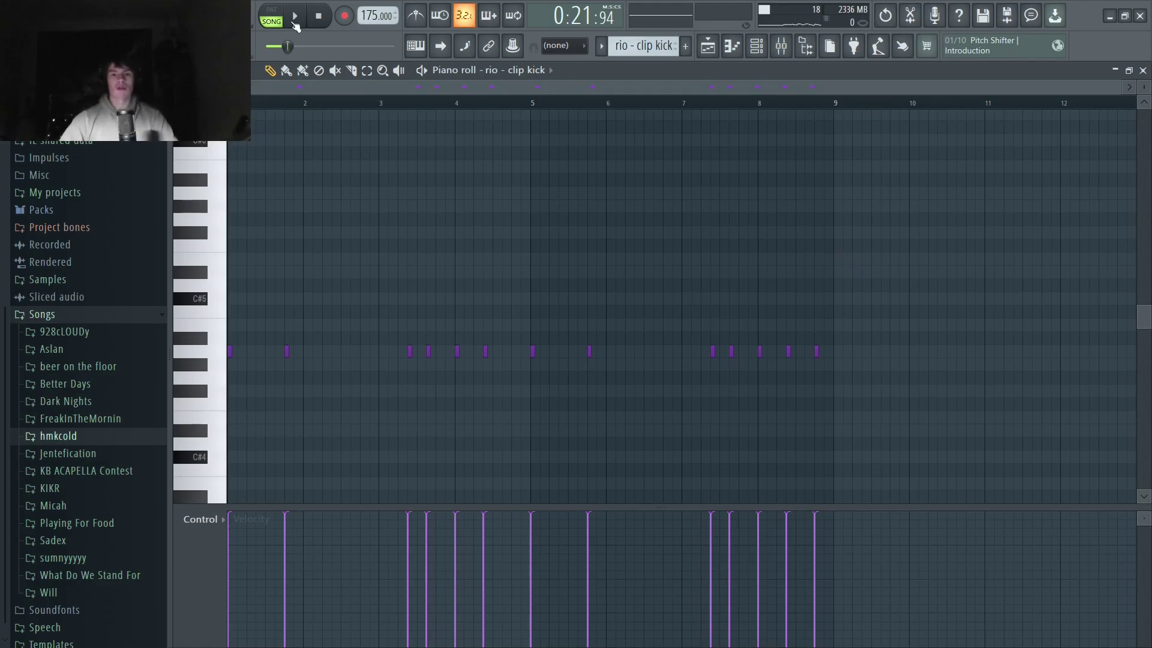
Play the full beat, then show the mixer with the Arcade #2 insert selected
click(294, 20)
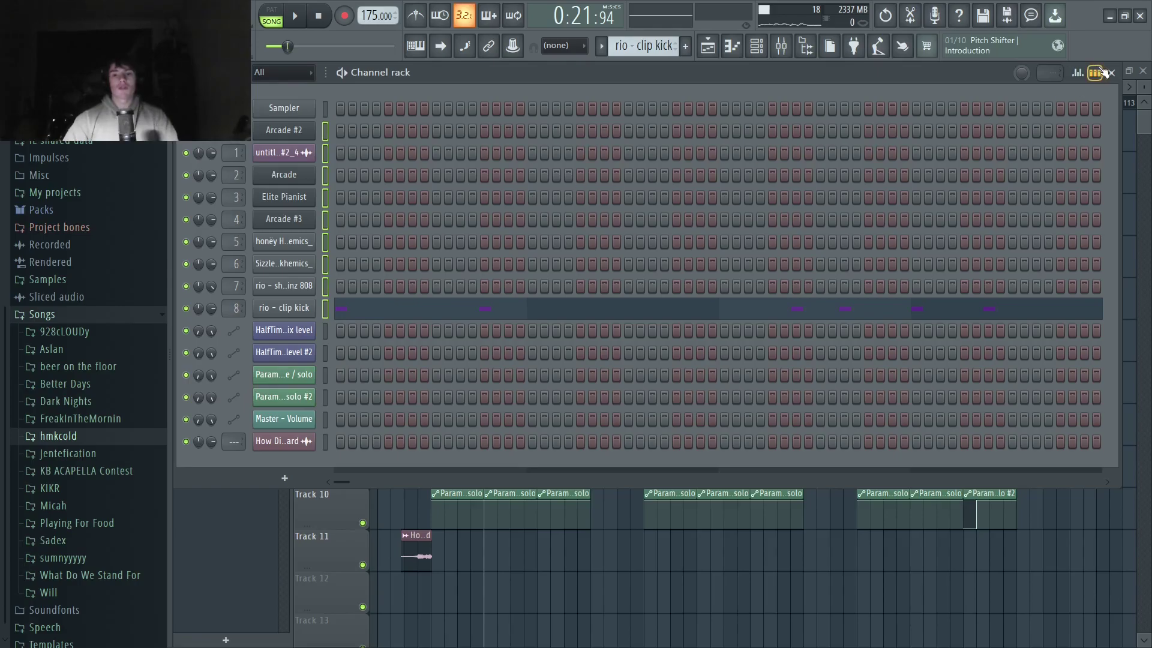
key(F9)
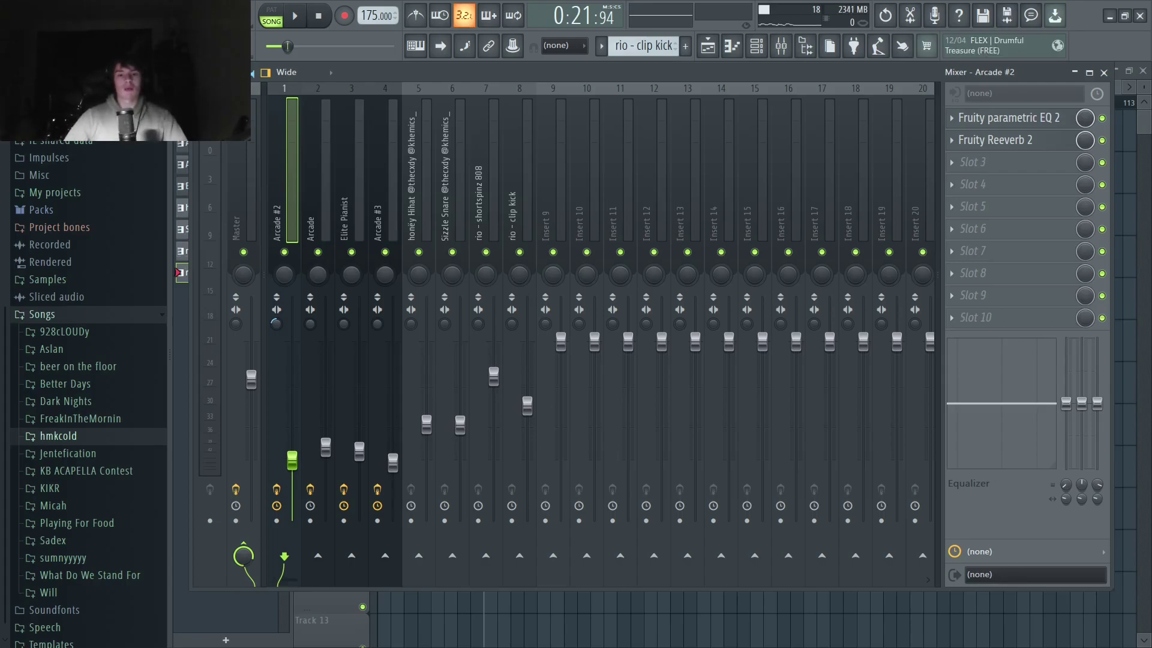
Inspect Arcade #2's parametric EQ and Reeverb settings, then move to the Arcade insert
click(998, 118)
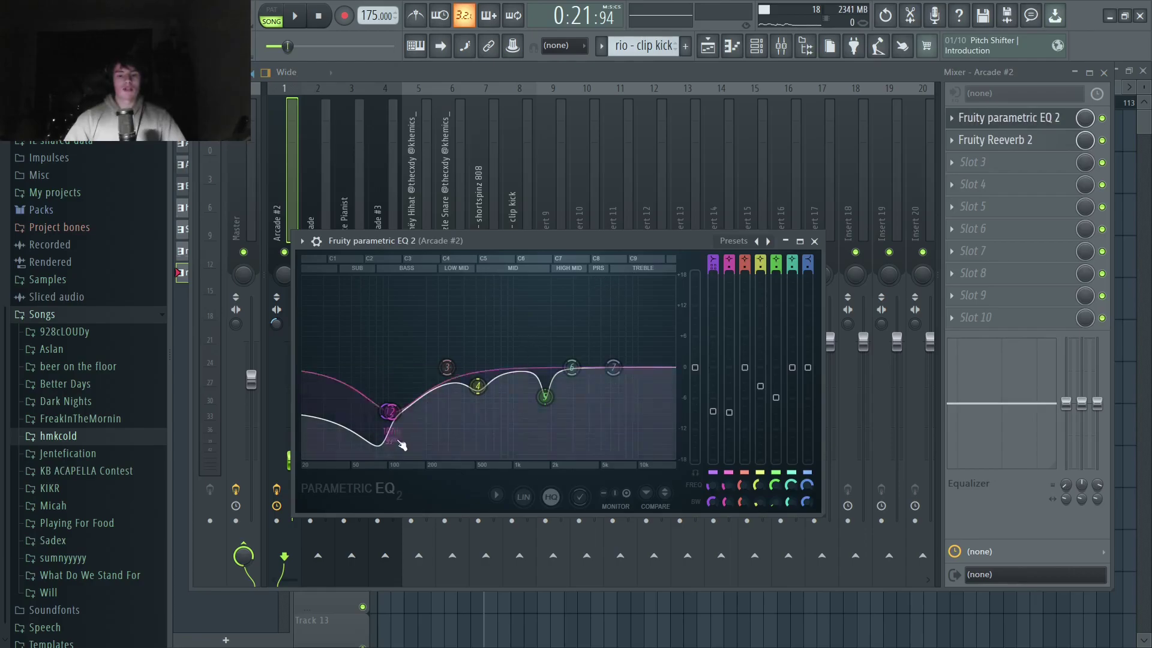
click(816, 241)
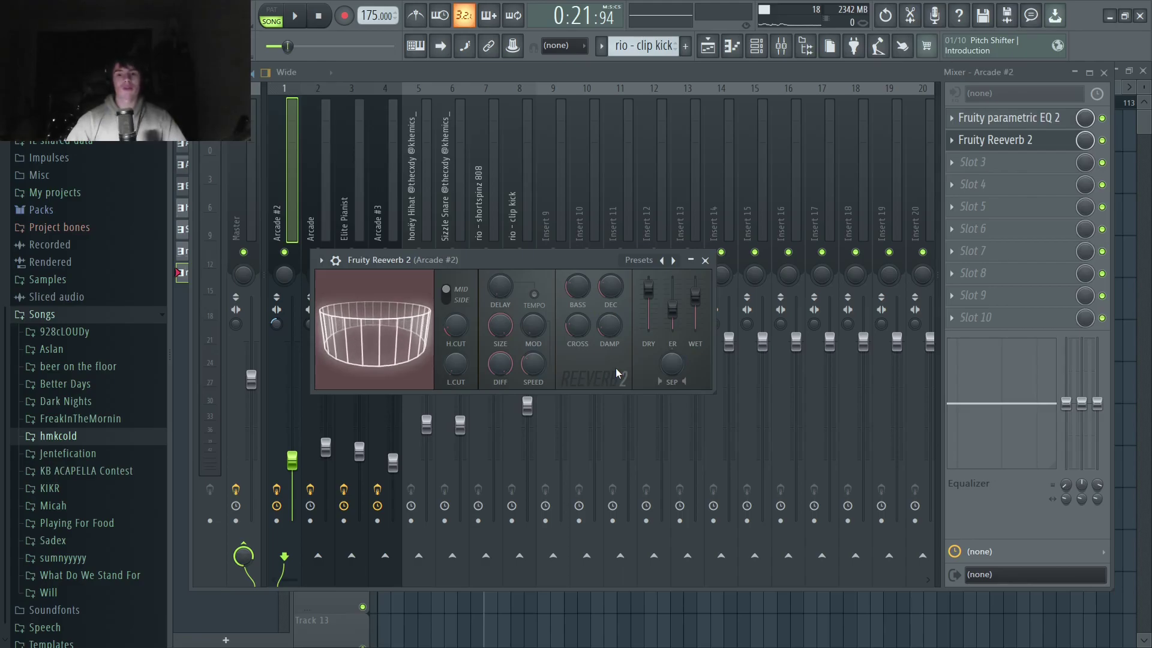
key(Escape)
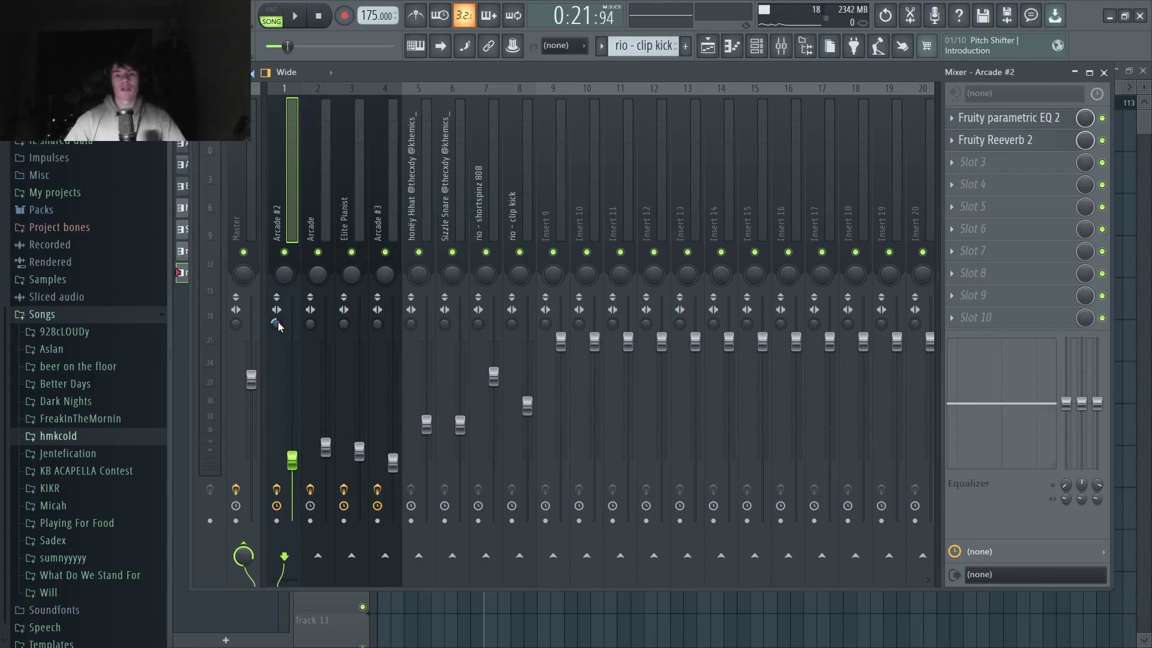
key(Right)
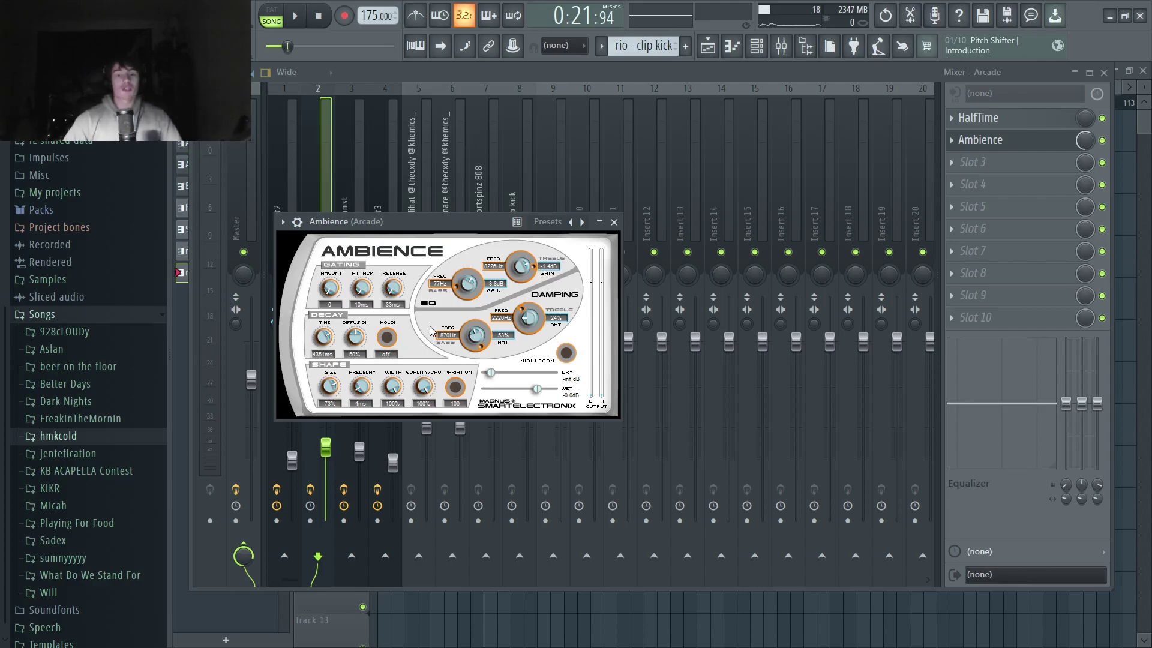
Inspect Arcade's HalfTime effect and the Elite Pianist parametric EQ settings
click(979, 118)
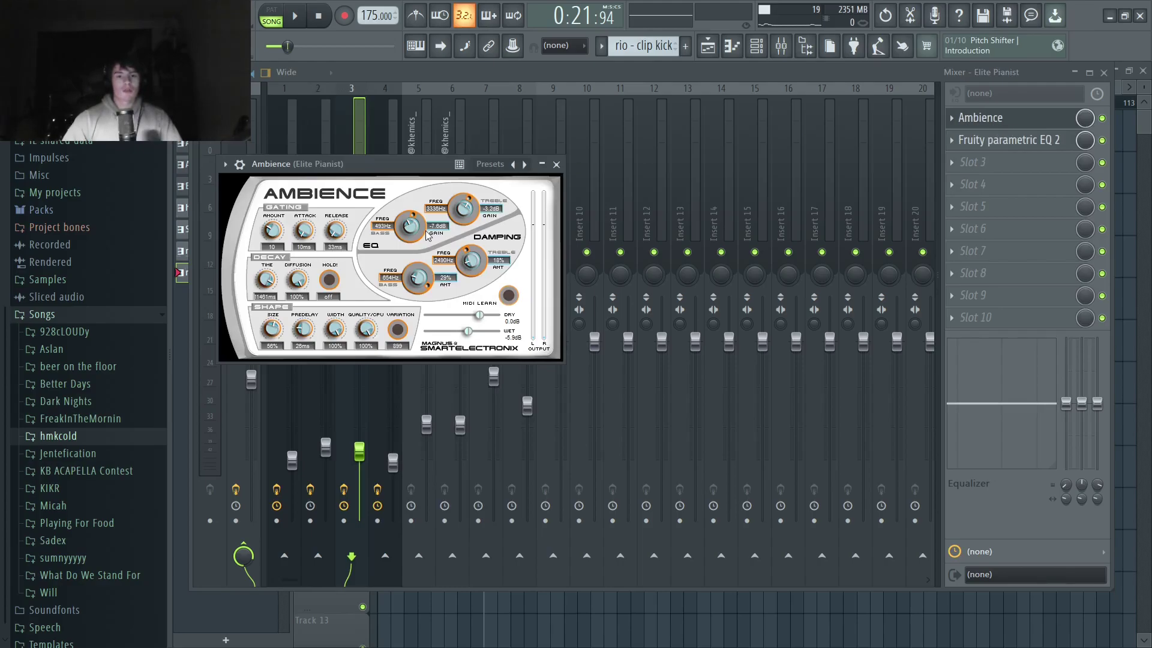
click(556, 164)
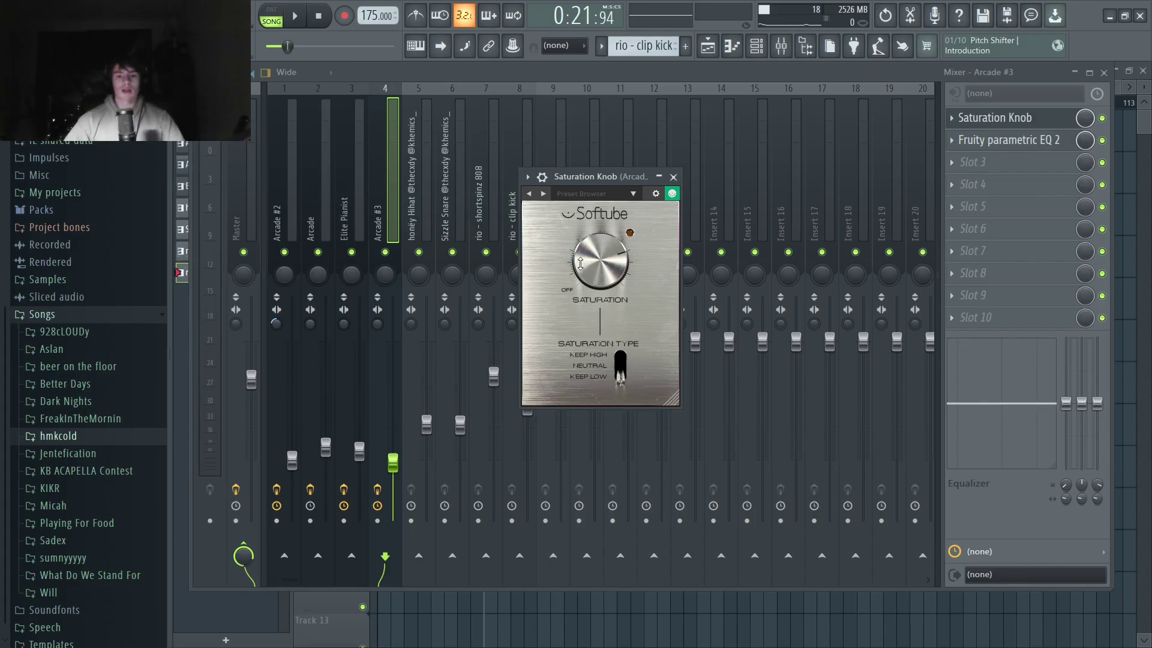
Close Saturation Knob and review Arcade #3's band-pass parametric EQ settings
click(674, 176)
click(1014, 142)
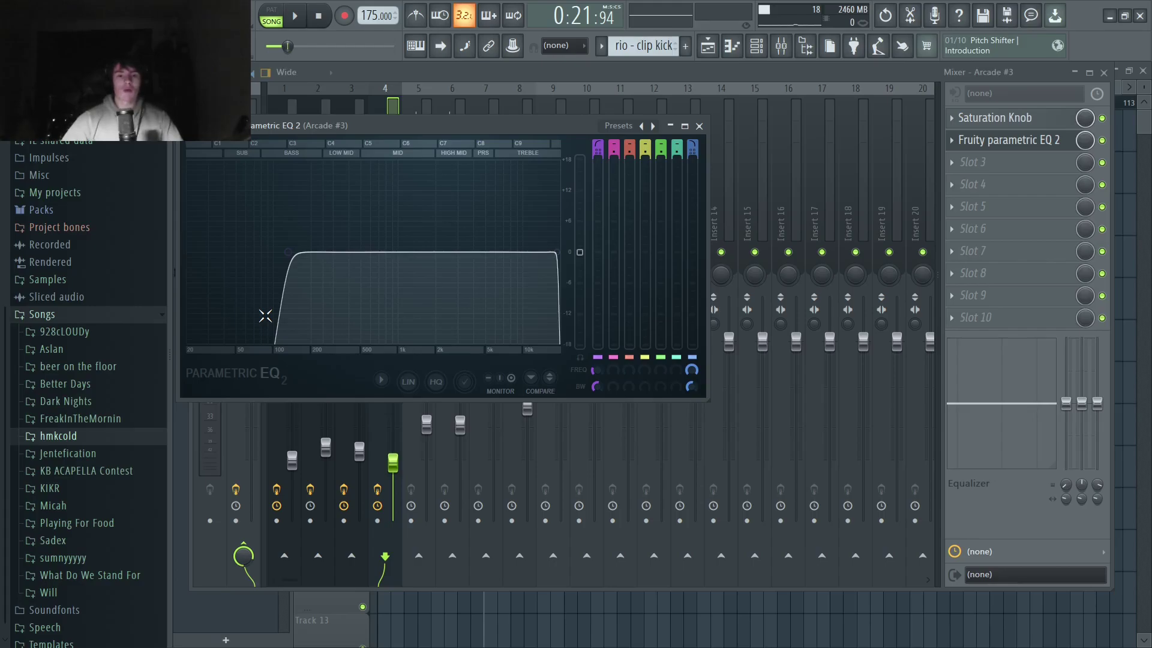
key(Escape)
Check the honey Hihat and other inserts' effect chains, ending on the Master insert
click(418, 213)
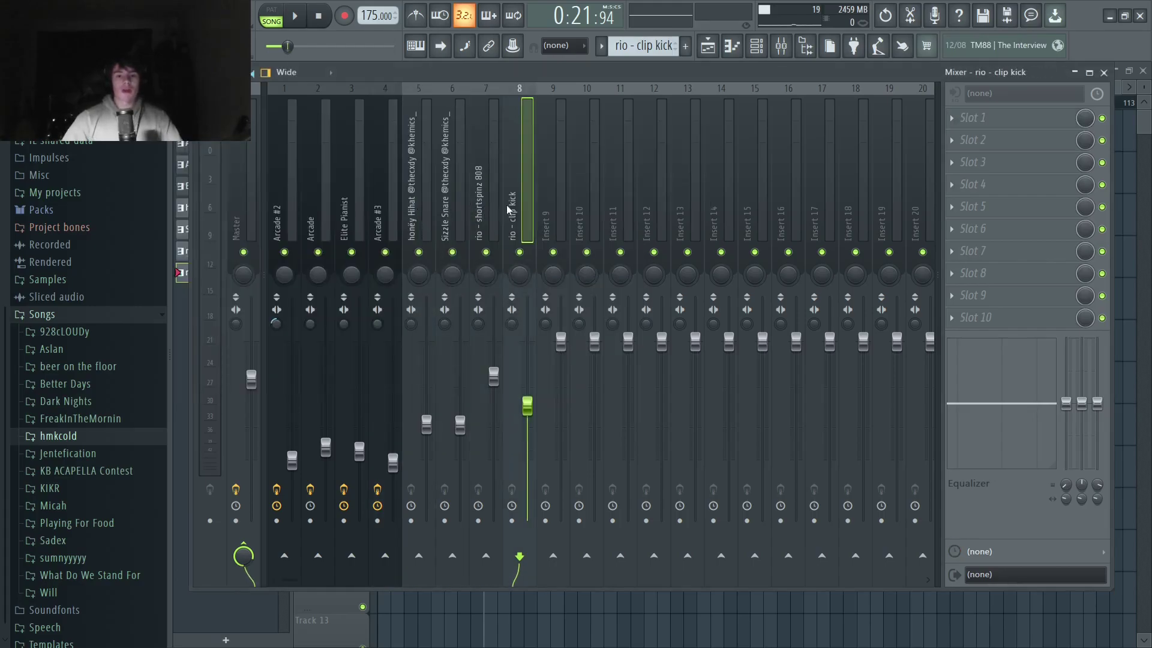
click(292, 204)
click(392, 204)
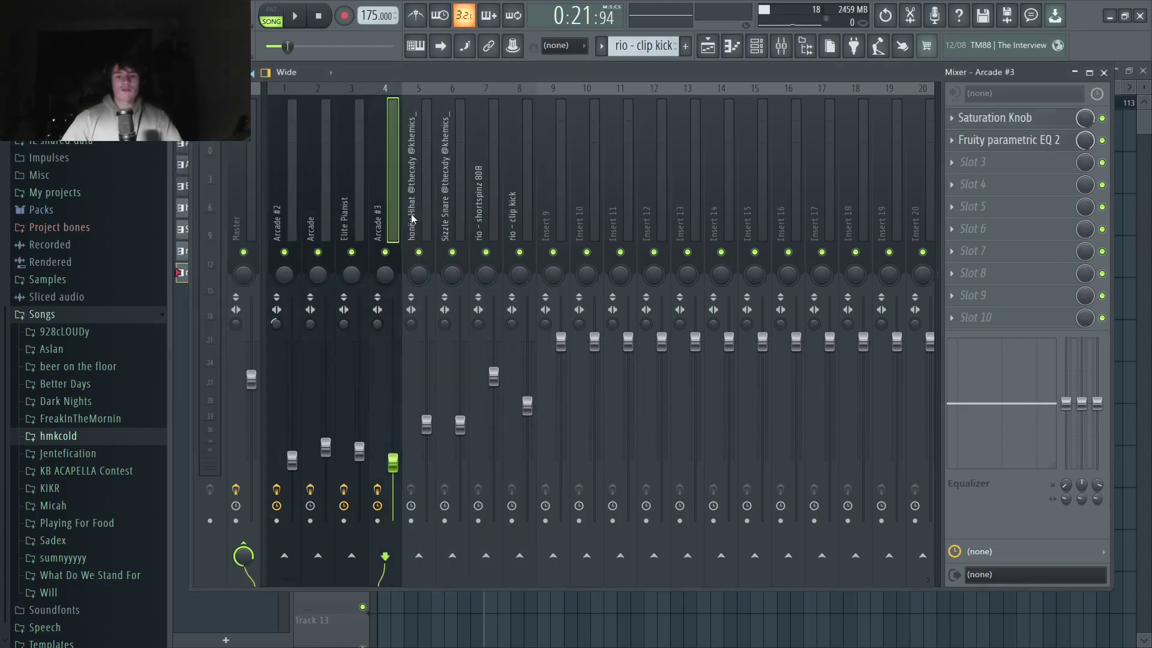
click(524, 204)
click(494, 204)
click(325, 204)
click(292, 216)
click(240, 225)
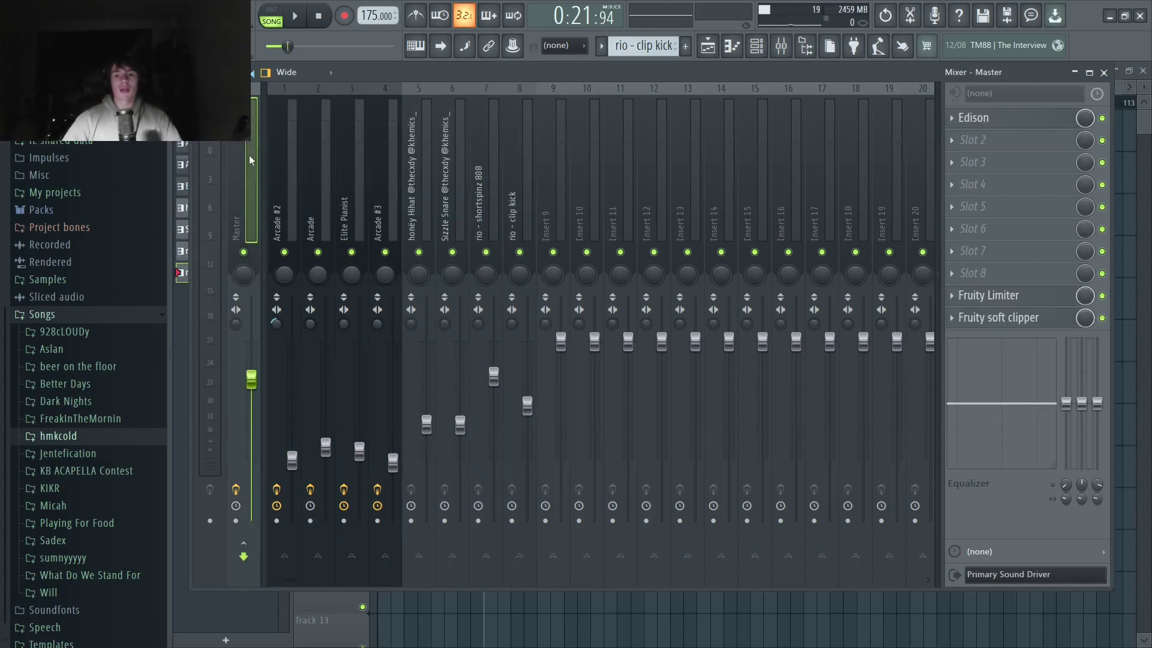
click(1018, 318)
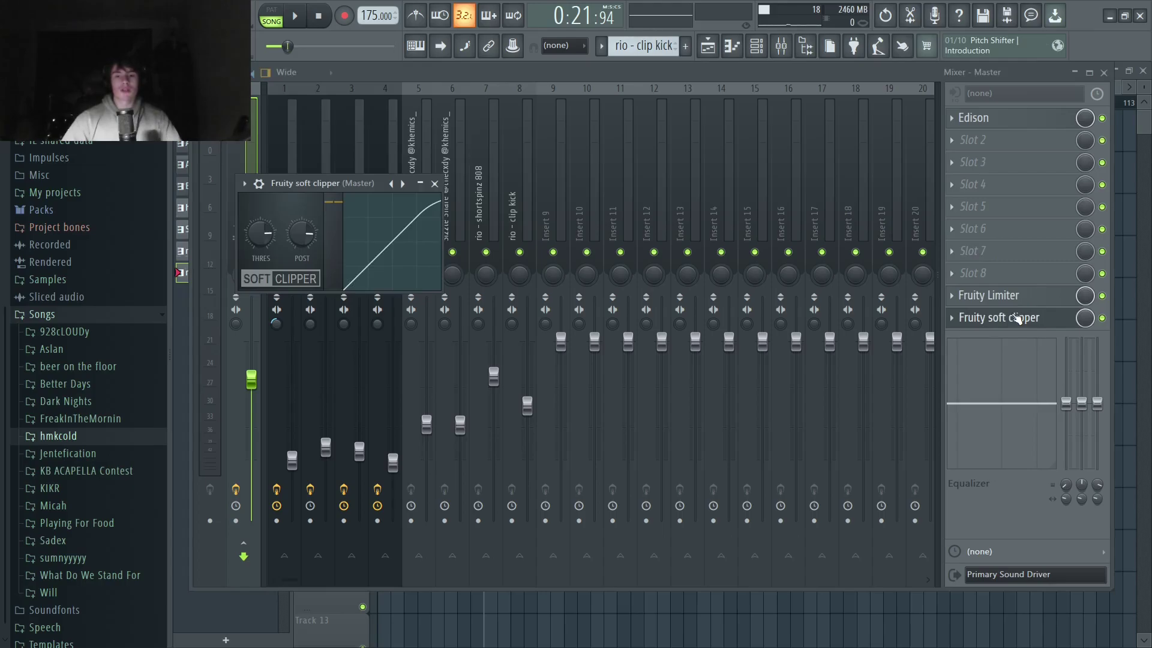
click(1018, 318)
click(1019, 296)
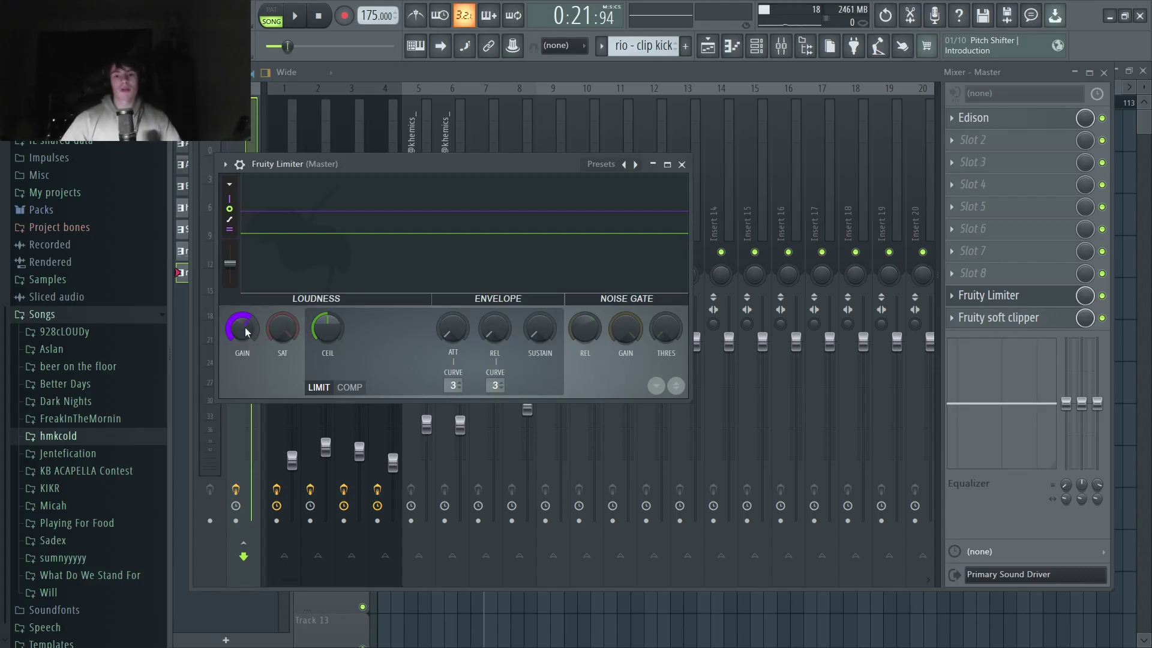
click(681, 164)
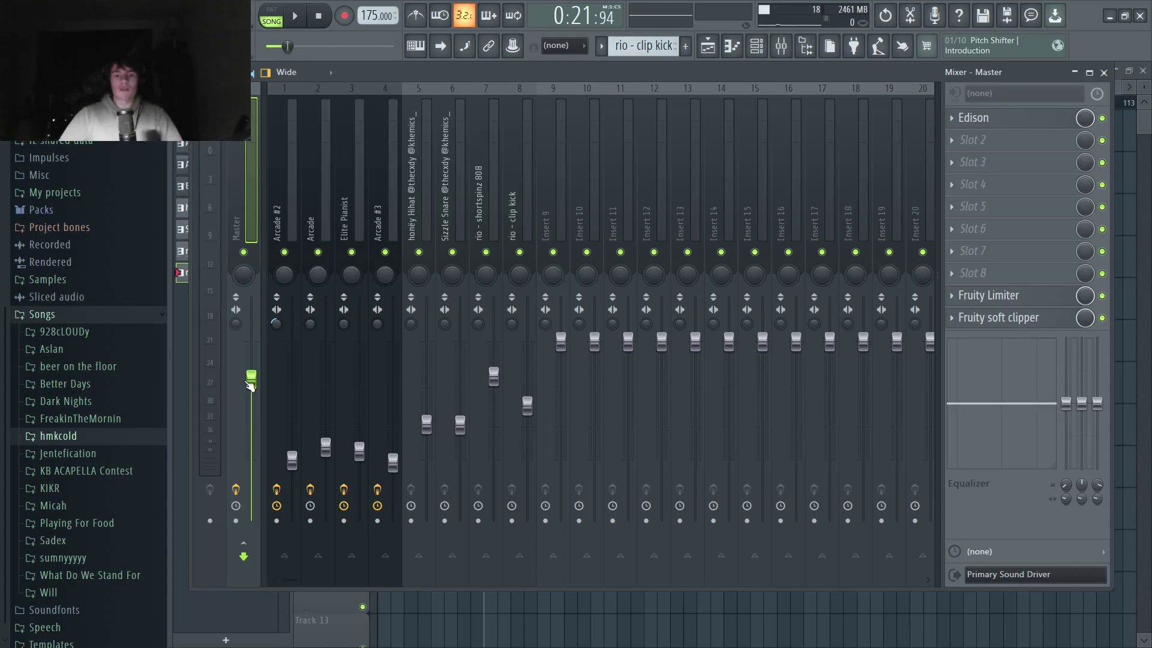
Close the mixer and browse the playlist arrangement, down to the Master Volume fade-out clip
key(F9)
scroll(402, 576, up, 3)
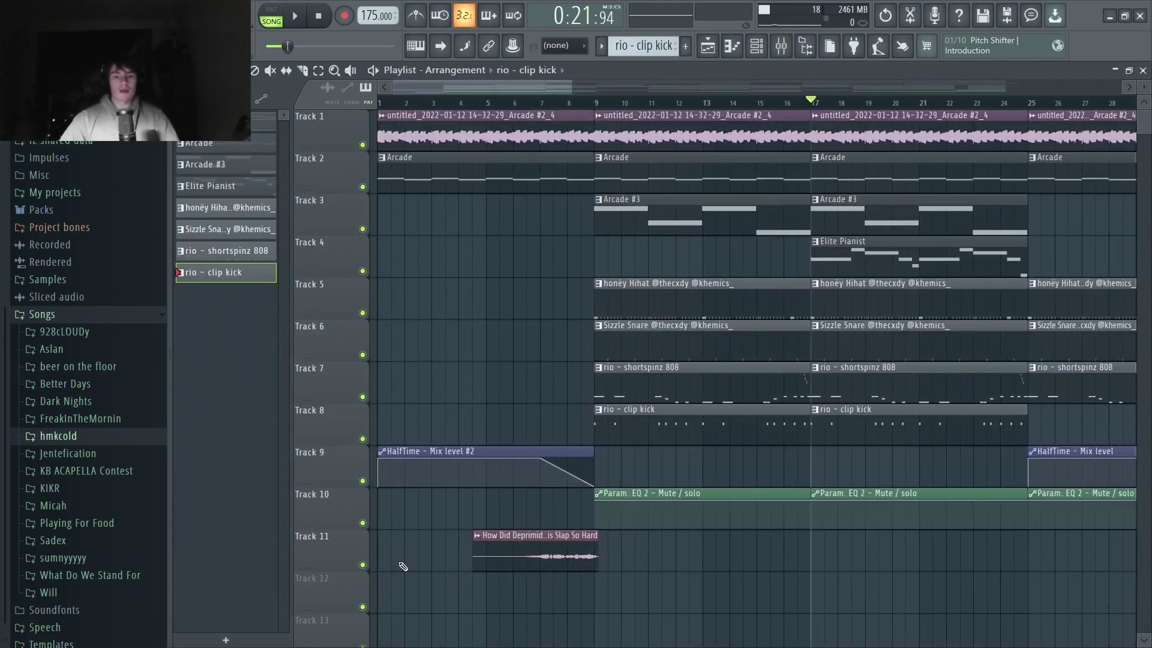
drag(404, 566, 438, 306)
scroll(762, 570, right, 4)
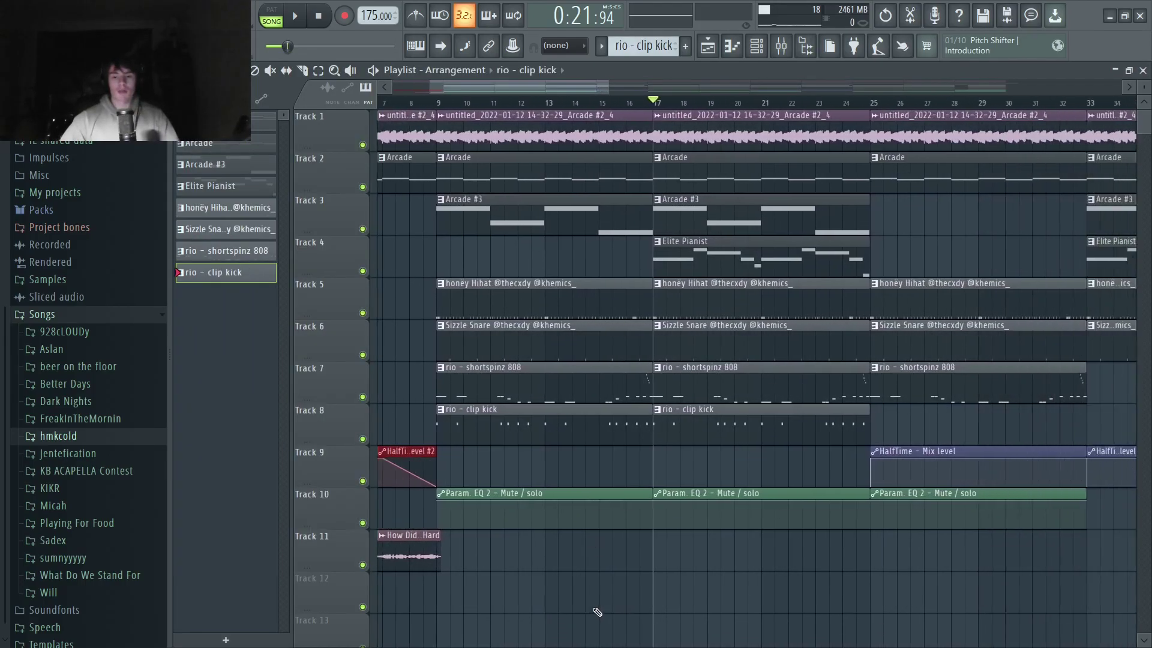
drag(573, 558, 591, 510)
scroll(488, 552, down, 5)
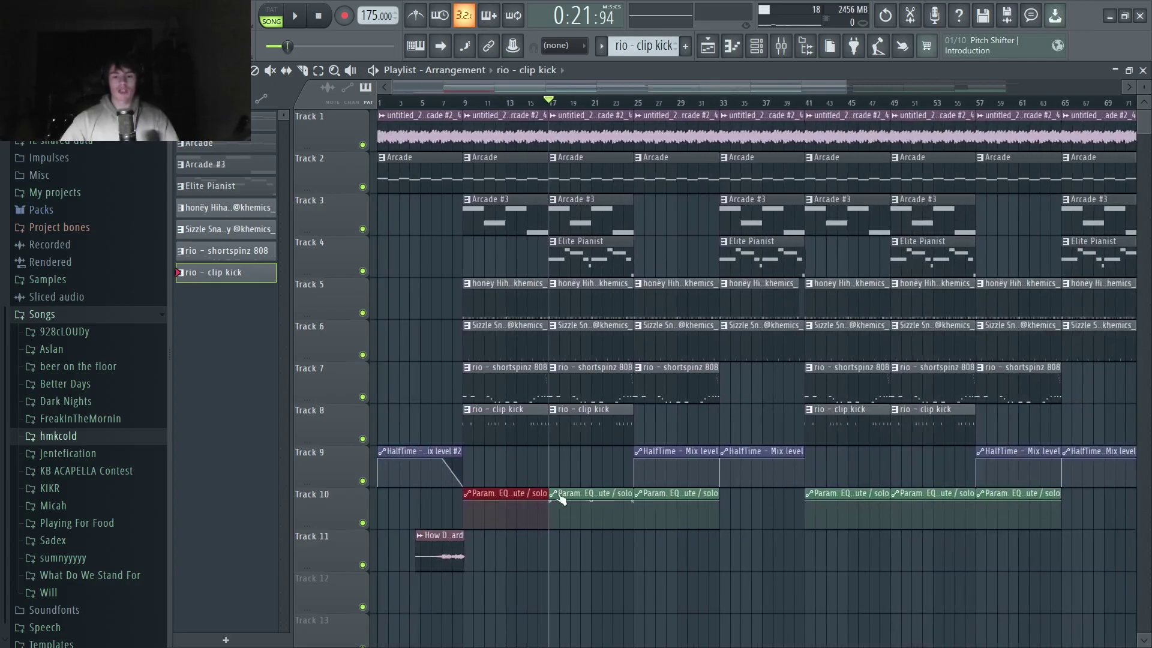
scroll(1063, 561, up, 5)
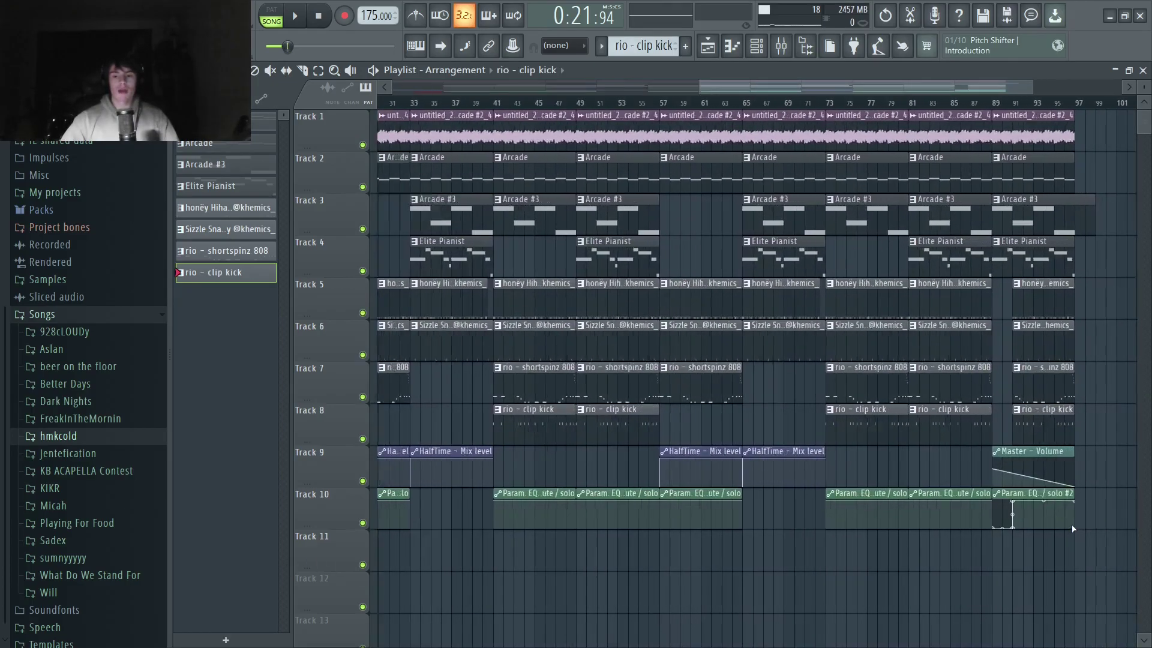
scroll(1074, 510, up, 3)
drag(1047, 484, 925, 469)
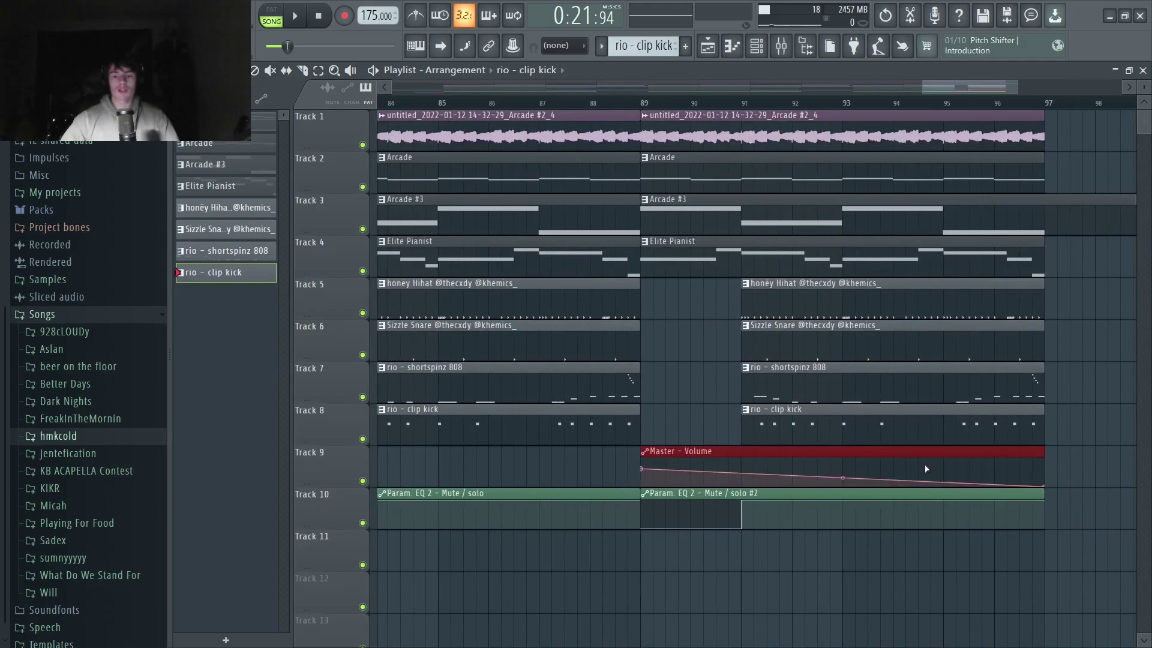
scroll(925, 468, down, 5)
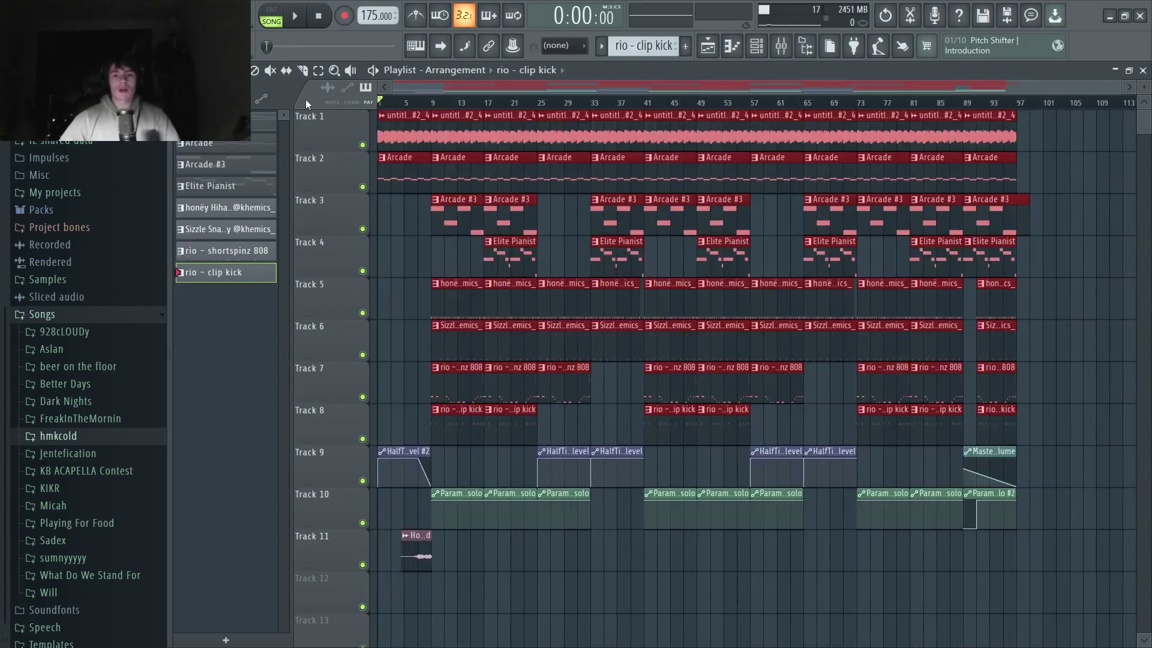